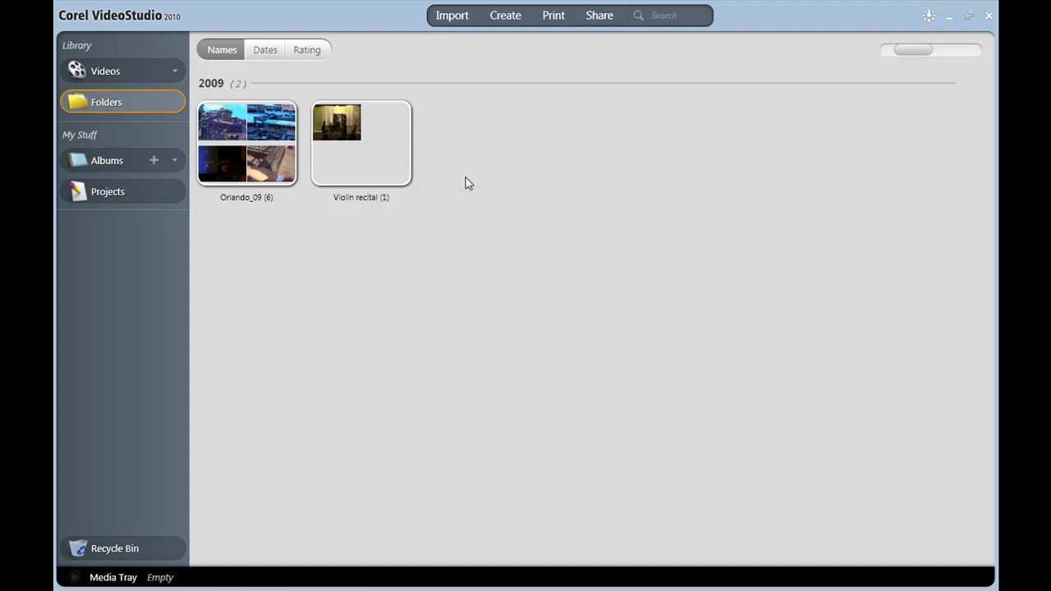
# - Set up a Violin recital movie as Widescreen (16:9) High Definition, then start a disc label design
pyautogui.click(497, 23)
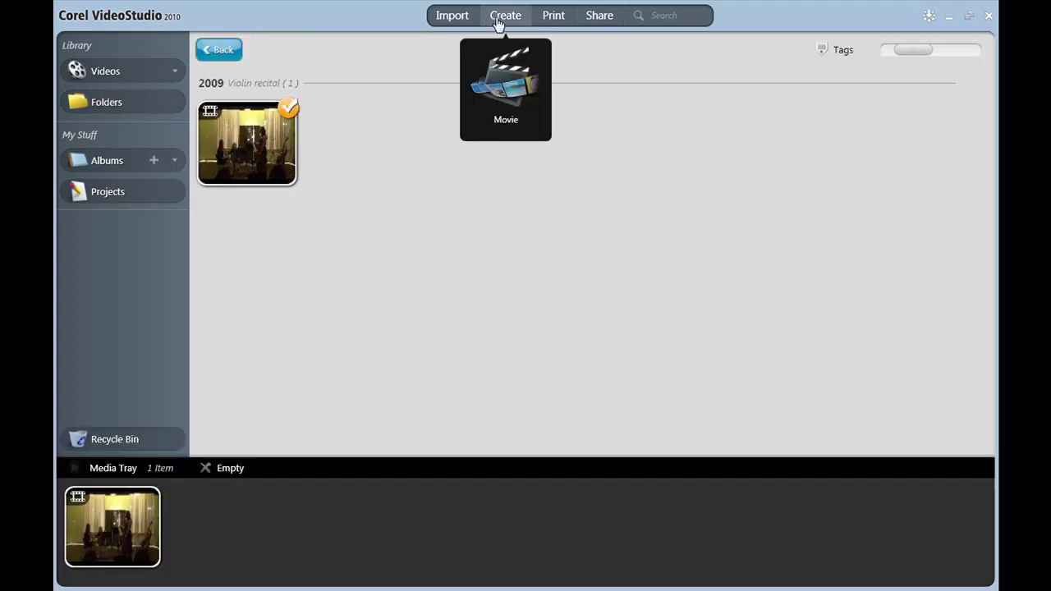
pyautogui.click(504, 77)
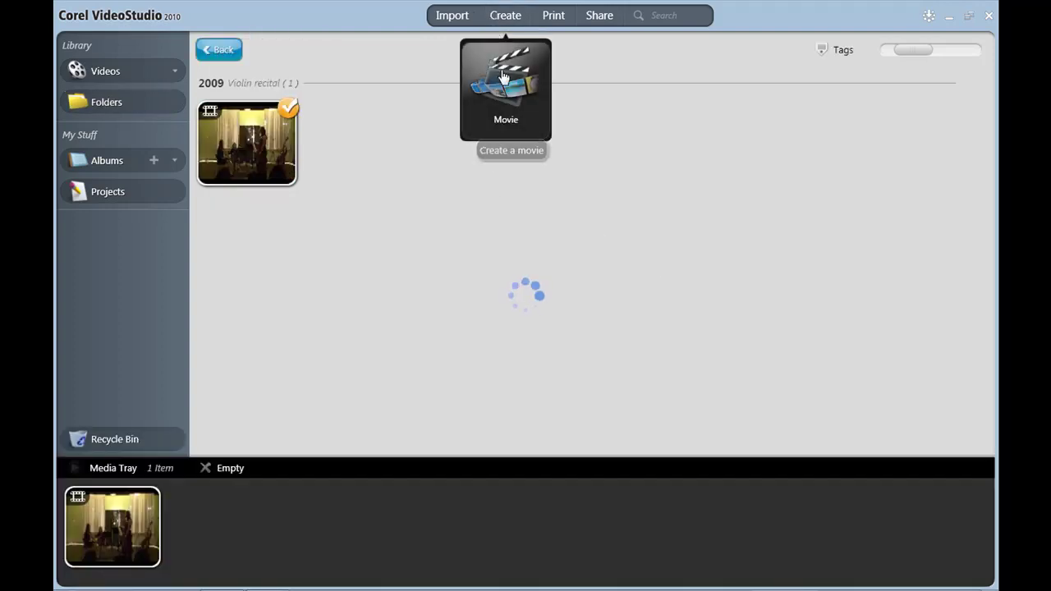
pyautogui.click(403, 202)
pyautogui.click(392, 239)
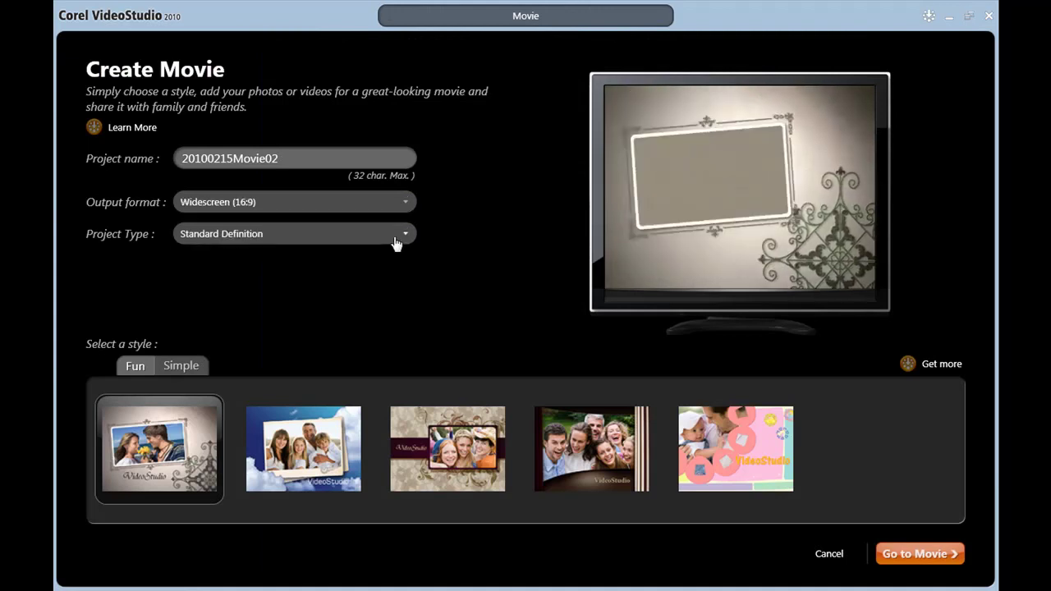
pyautogui.click(395, 238)
pyautogui.click(379, 272)
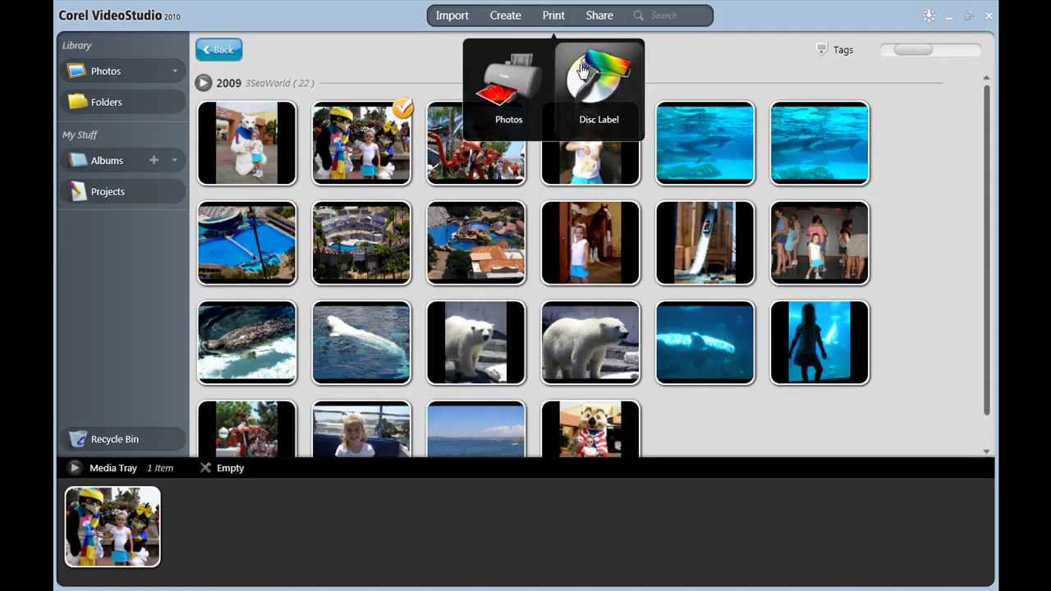
pyautogui.click(581, 70)
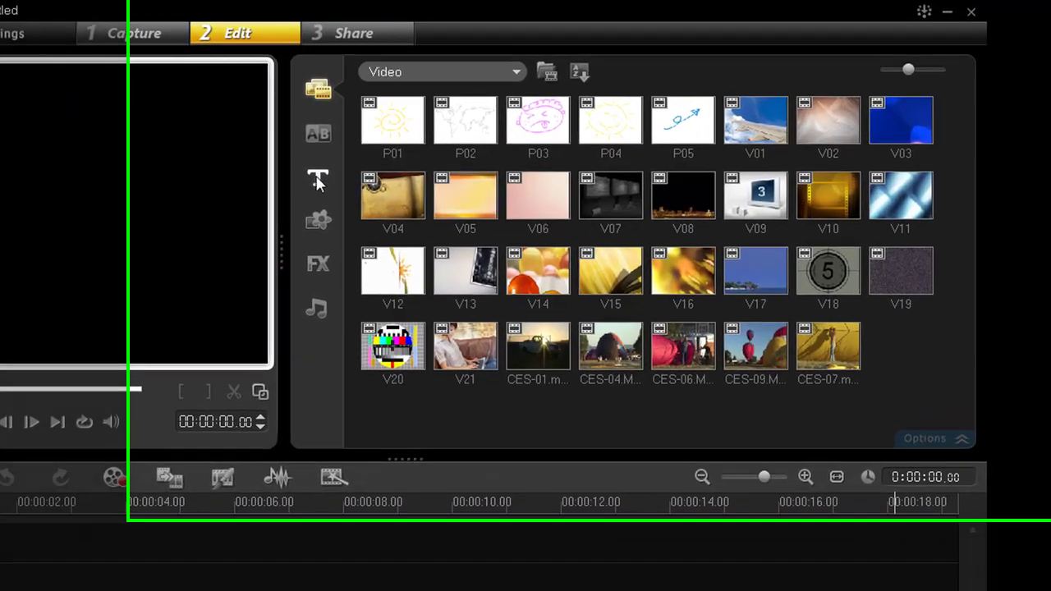
# - Select the Title library tab and bring up the Corel Guide window
pyautogui.click(318, 182)
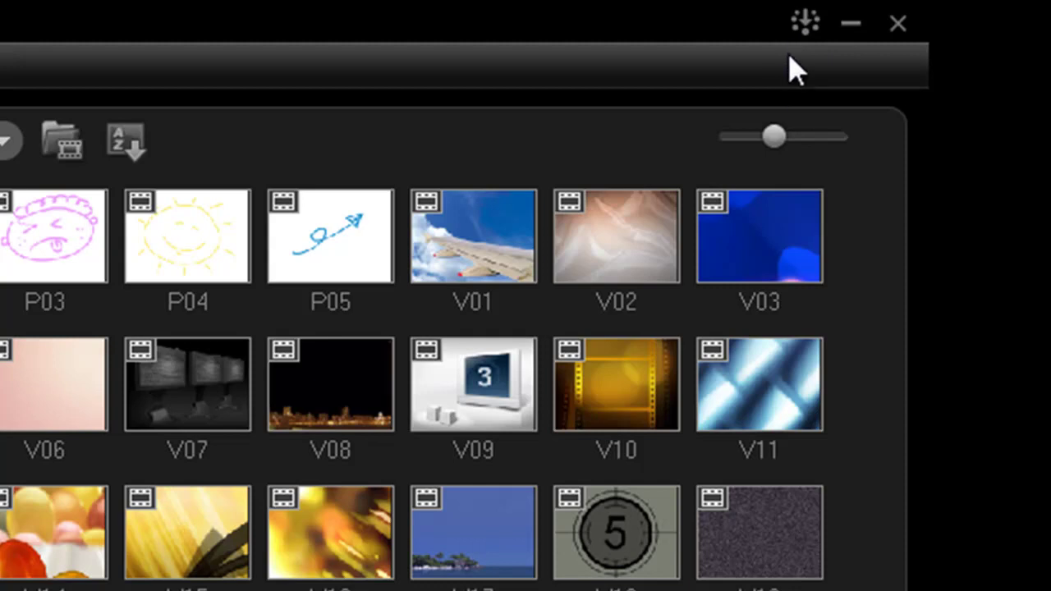
pyautogui.click(804, 25)
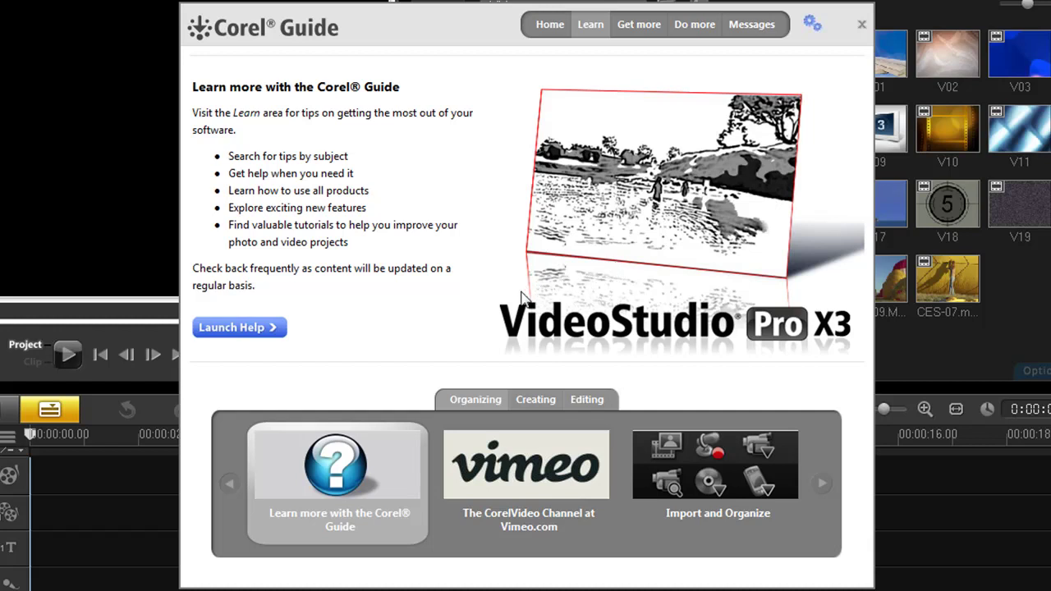
# - Go to the Get more page and page through the title and font packs to Font Pack 3
pyautogui.click(257, 338)
pyautogui.click(632, 35)
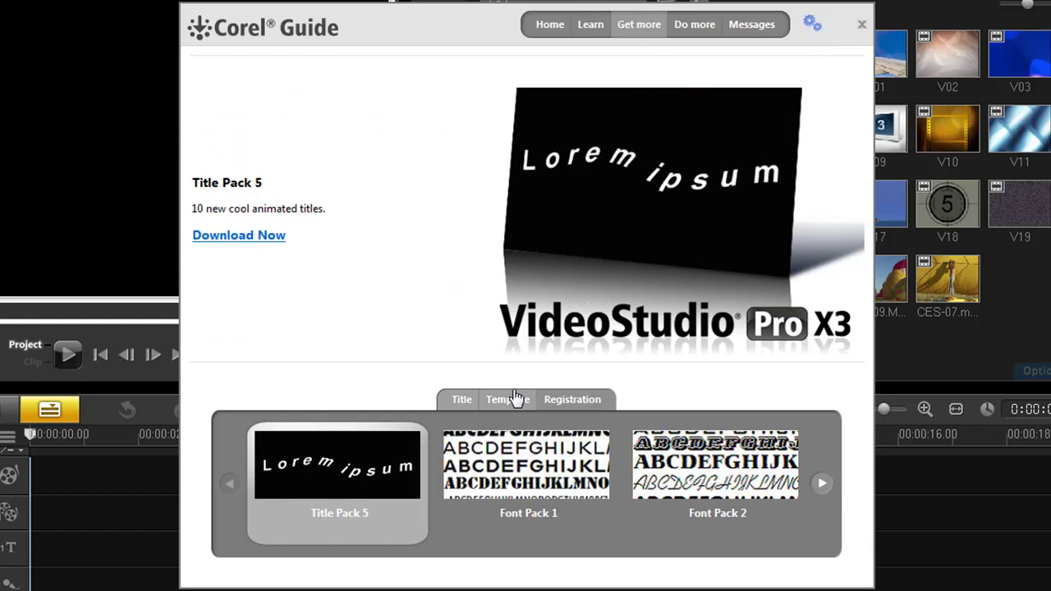
pyautogui.click(824, 484)
pyautogui.click(824, 484)
pyautogui.click(824, 485)
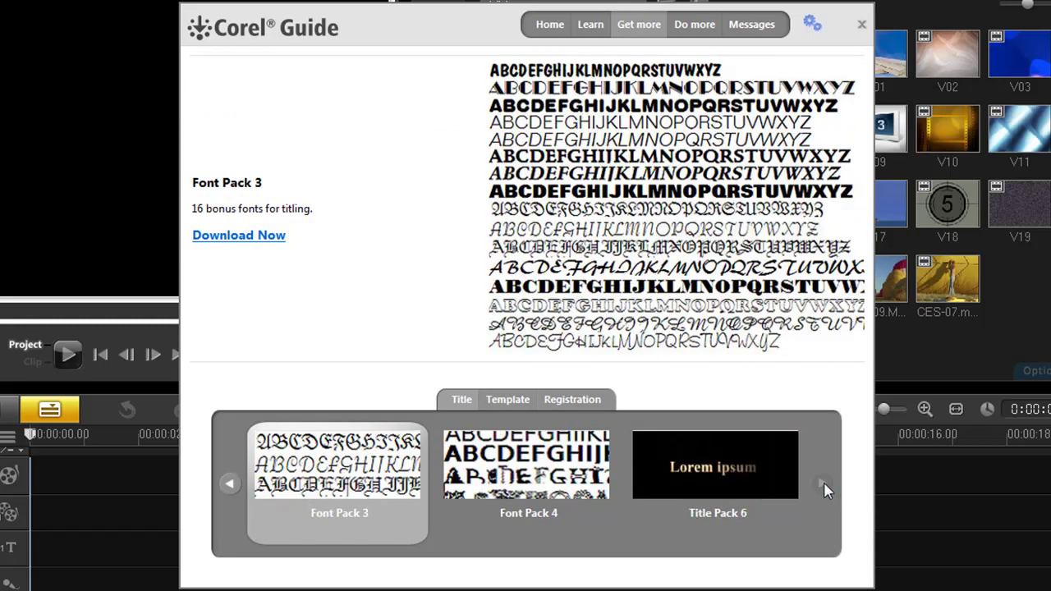
# - Browse the template Style Packs 3 and 4, then show the Registration Bonus Pack
pyautogui.click(824, 486)
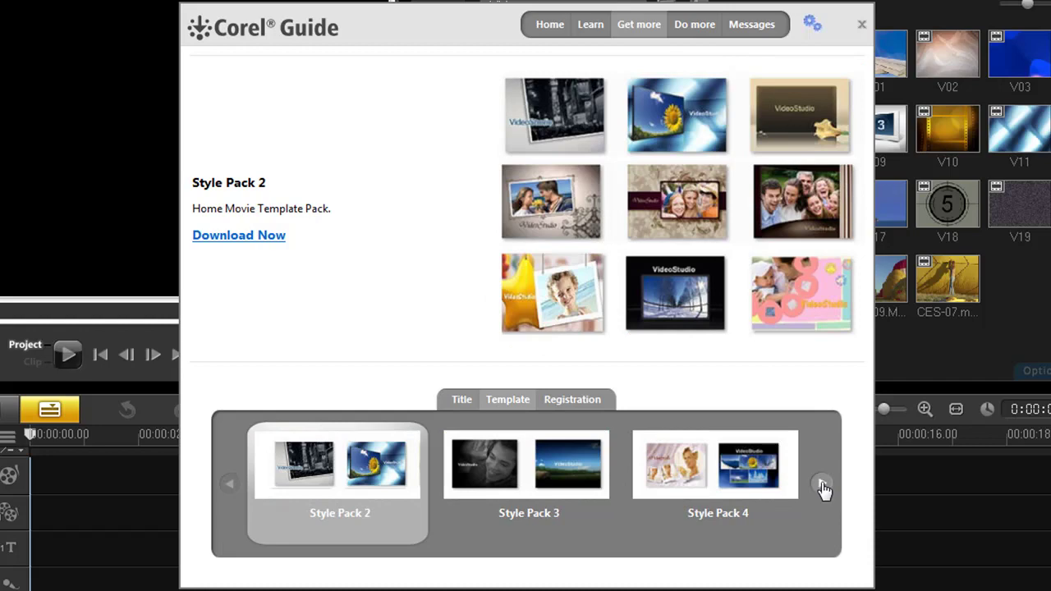
pyautogui.click(823, 486)
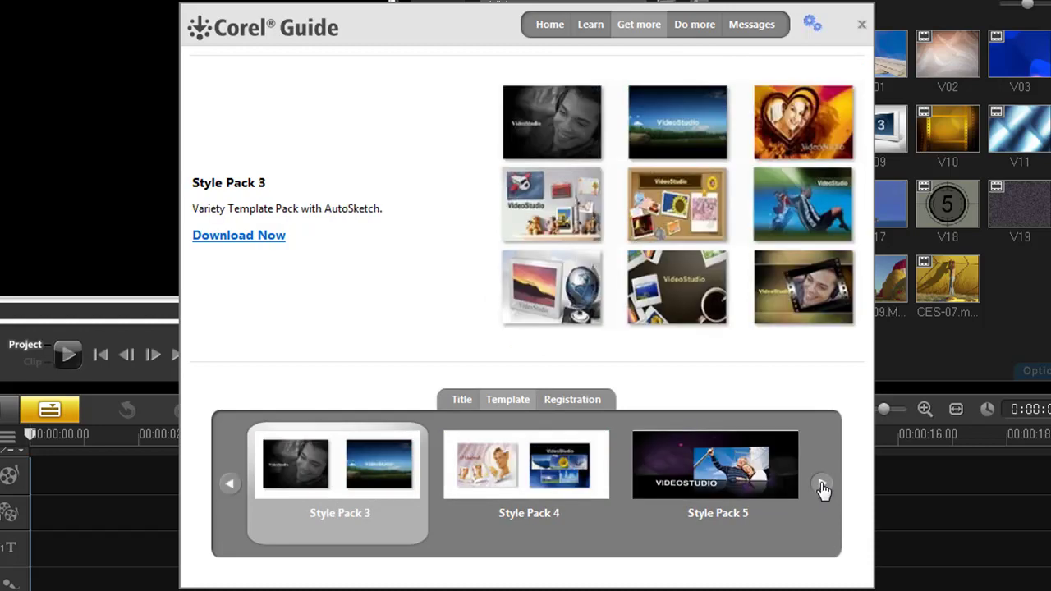
pyautogui.click(823, 487)
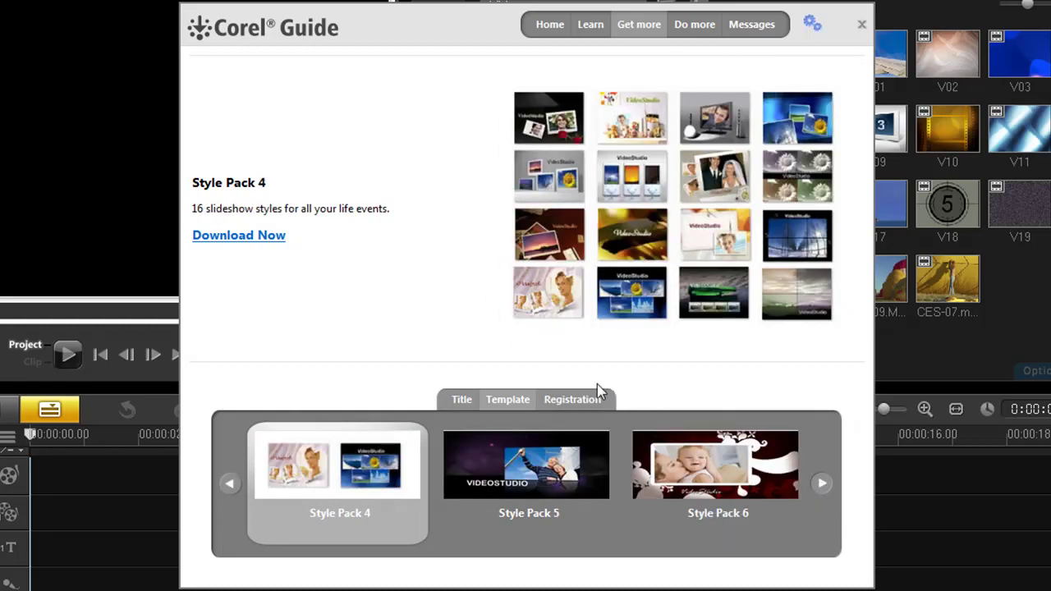
pyautogui.click(595, 401)
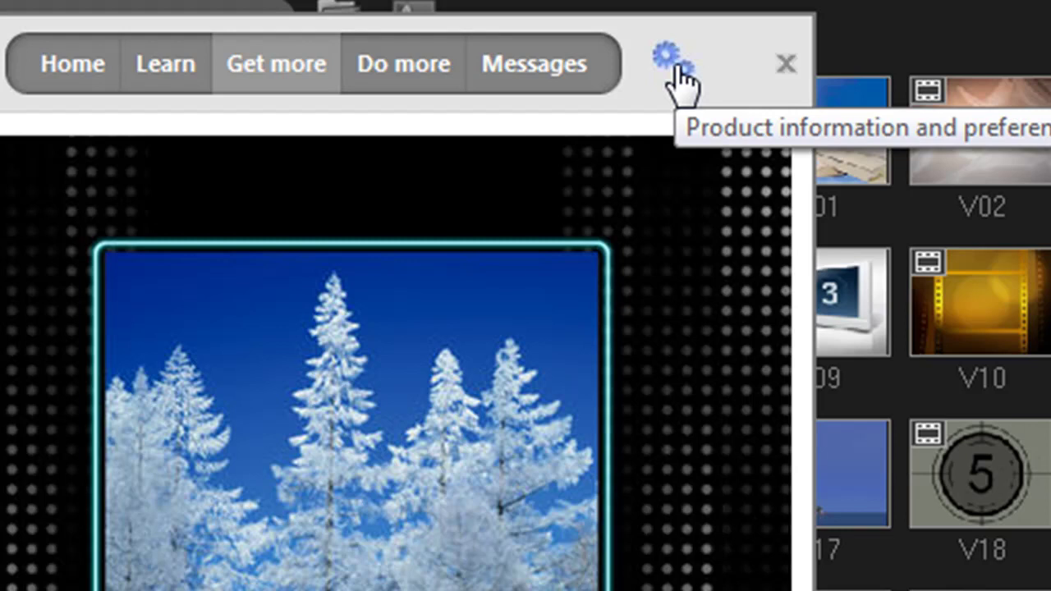
# - View the product information and preferences options, then close the Corel Guide
pyautogui.click(675, 75)
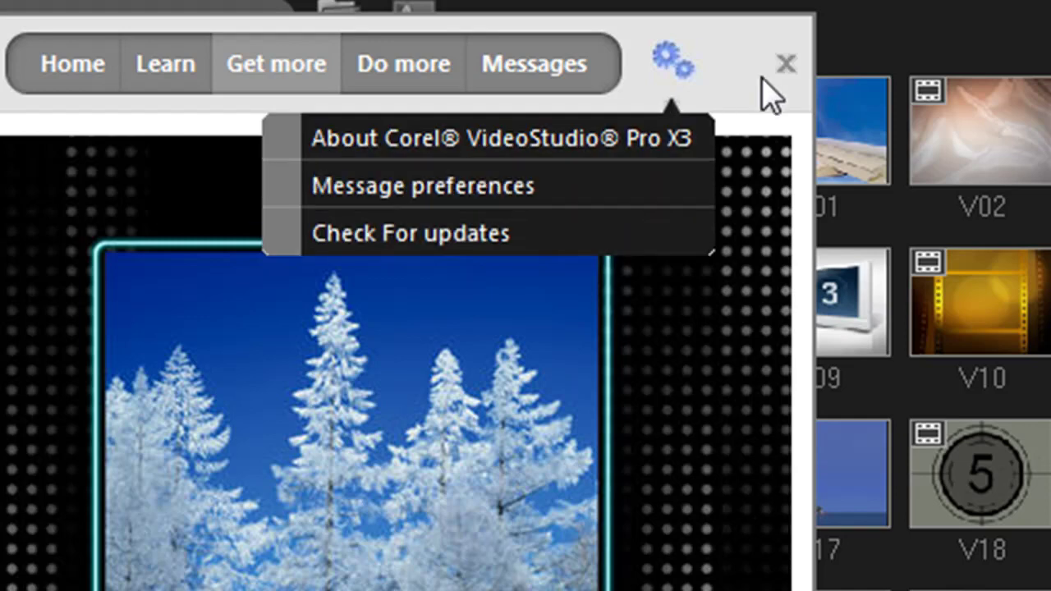
pyautogui.click(785, 63)
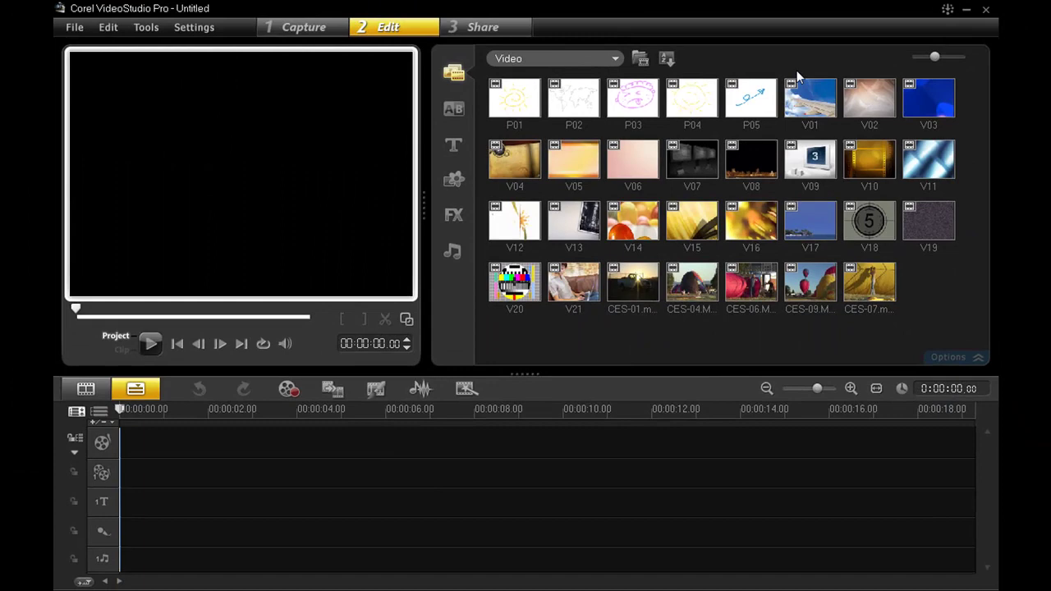
# - Briefly check the Corel Guide's Get more page, close it, and switch the library to Title presets
pyautogui.click(949, 8)
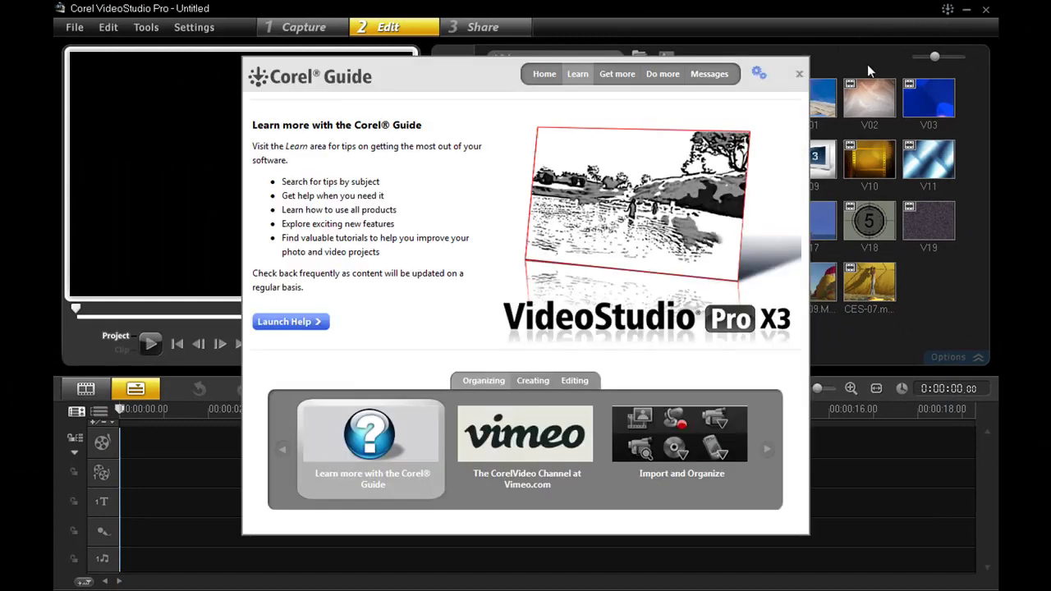
pyautogui.click(616, 74)
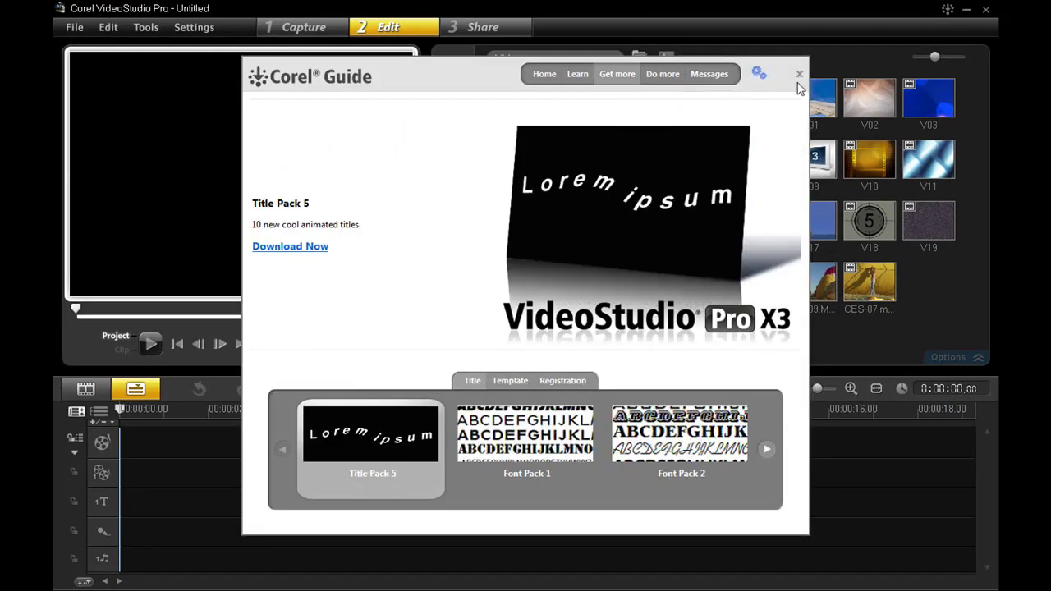
pyautogui.click(799, 74)
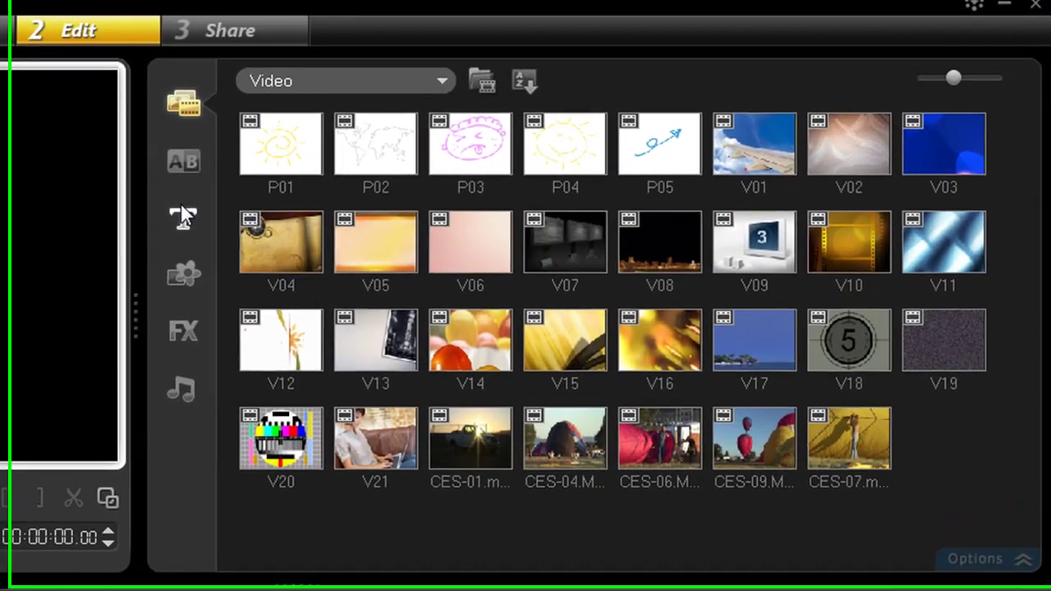
pyautogui.click(378, 164)
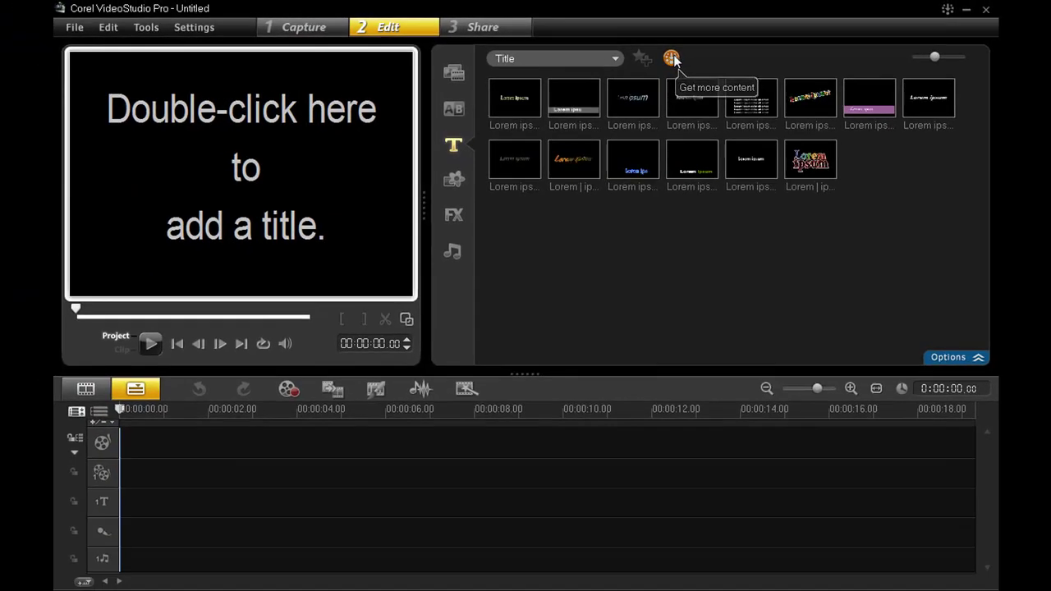
# - Download Title Pack 5 from Get more content and run its installer through to Finish
pyautogui.click(528, 79)
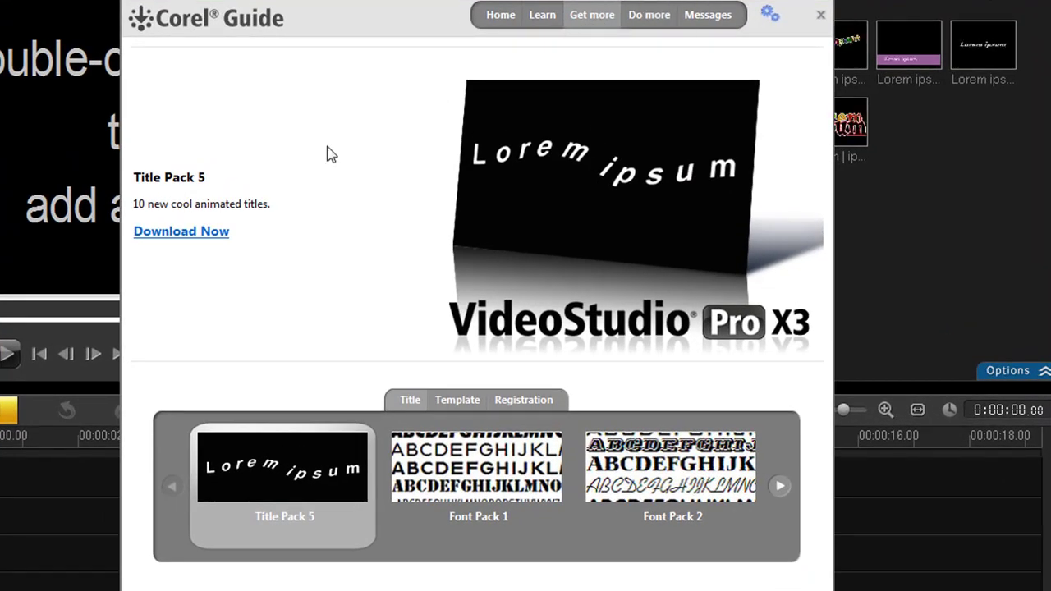
pyautogui.click(217, 231)
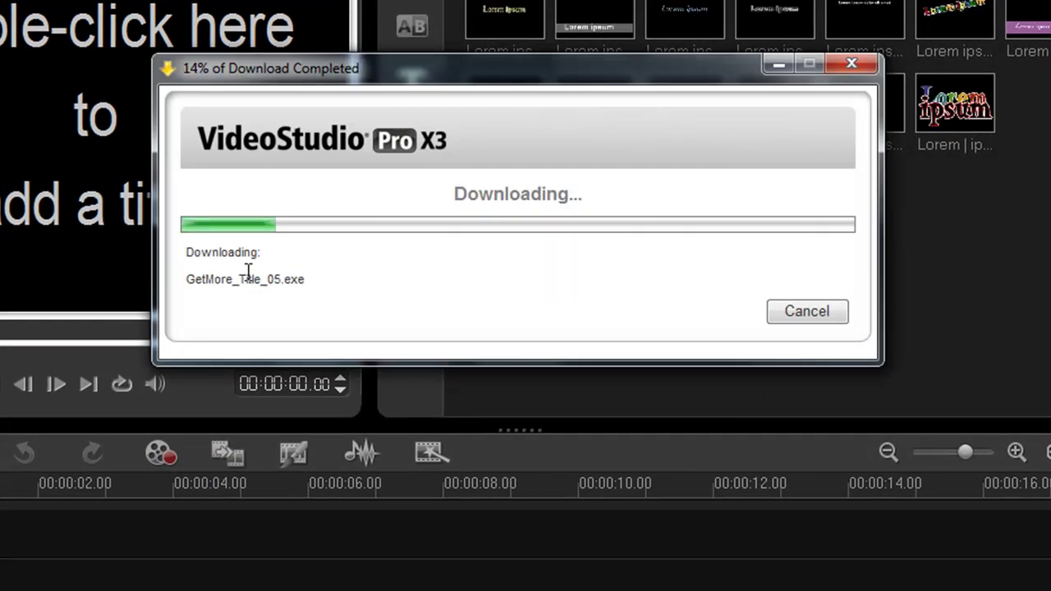
pyautogui.click(504, 260)
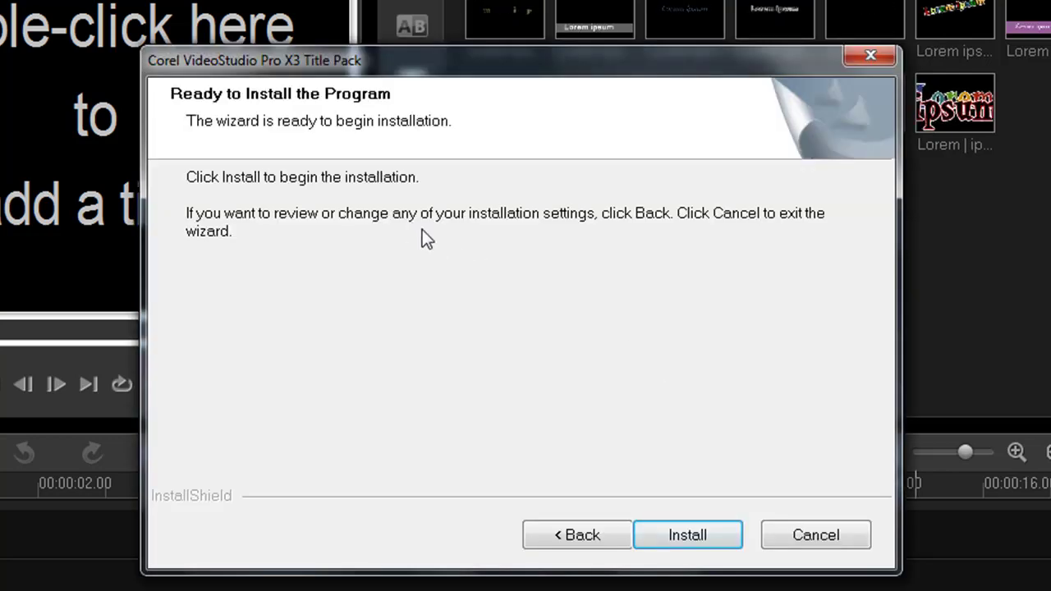
pyautogui.click(661, 541)
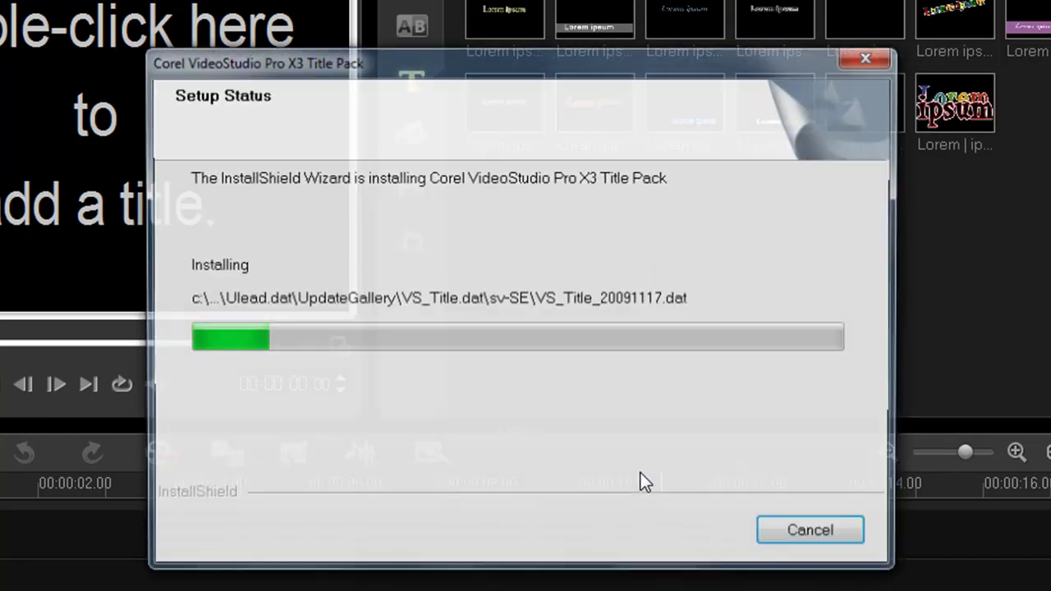
pyautogui.click(675, 530)
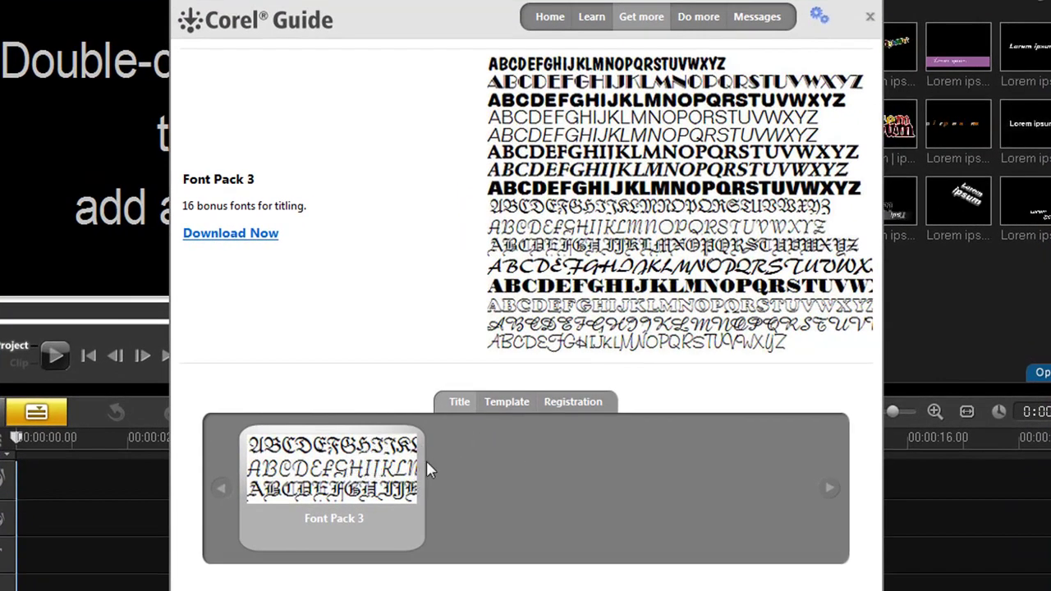
# - Step through the template Style Packs 4 and 5, then show the Registration bonus content
pyautogui.click(507, 402)
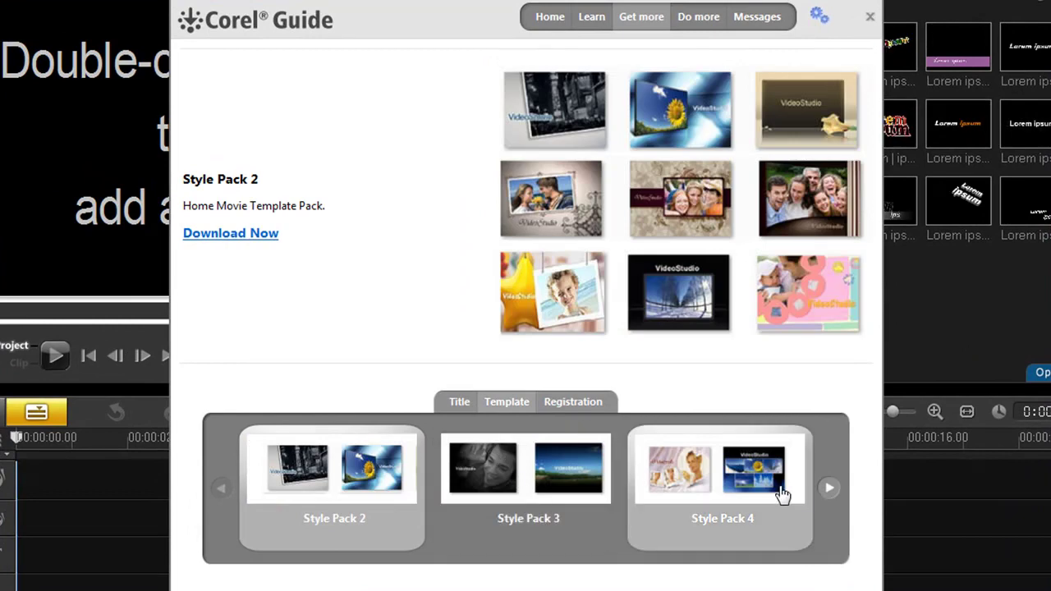
pyautogui.click(828, 489)
pyautogui.click(829, 489)
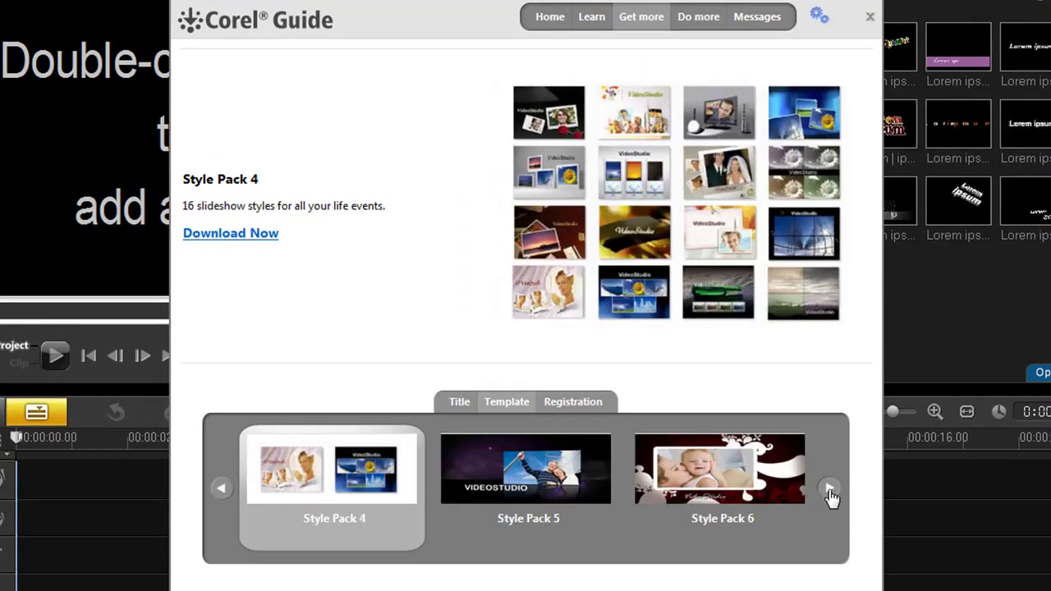
pyautogui.click(830, 490)
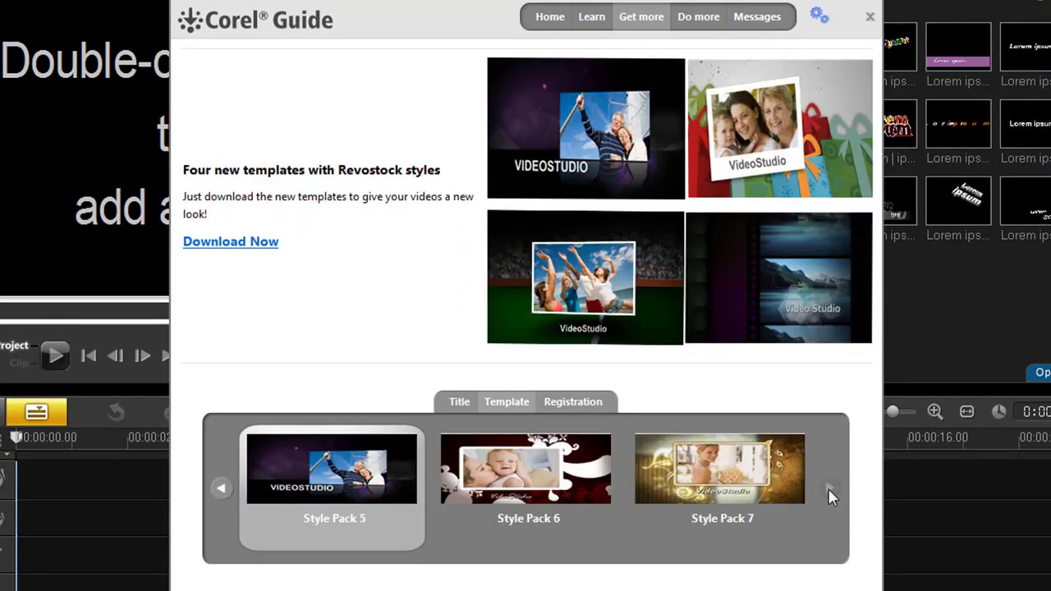
pyautogui.click(572, 401)
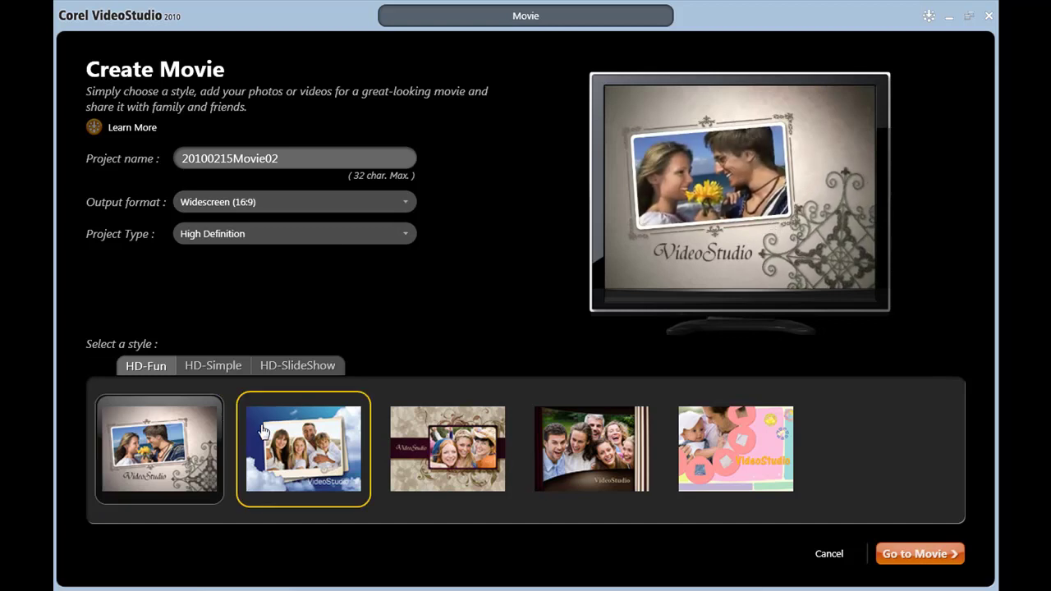
# - Preview the HD-Simple, HD-SlideShow and HD-Fun styles, and apply the dark grid disc label background
pyautogui.click(212, 366)
pyautogui.click(268, 370)
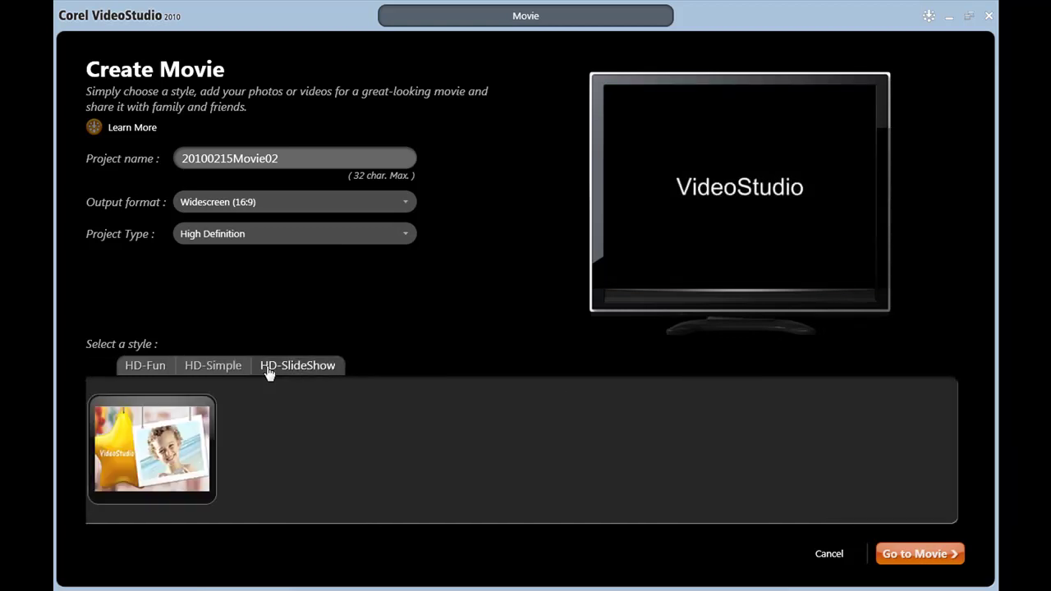
pyautogui.click(157, 367)
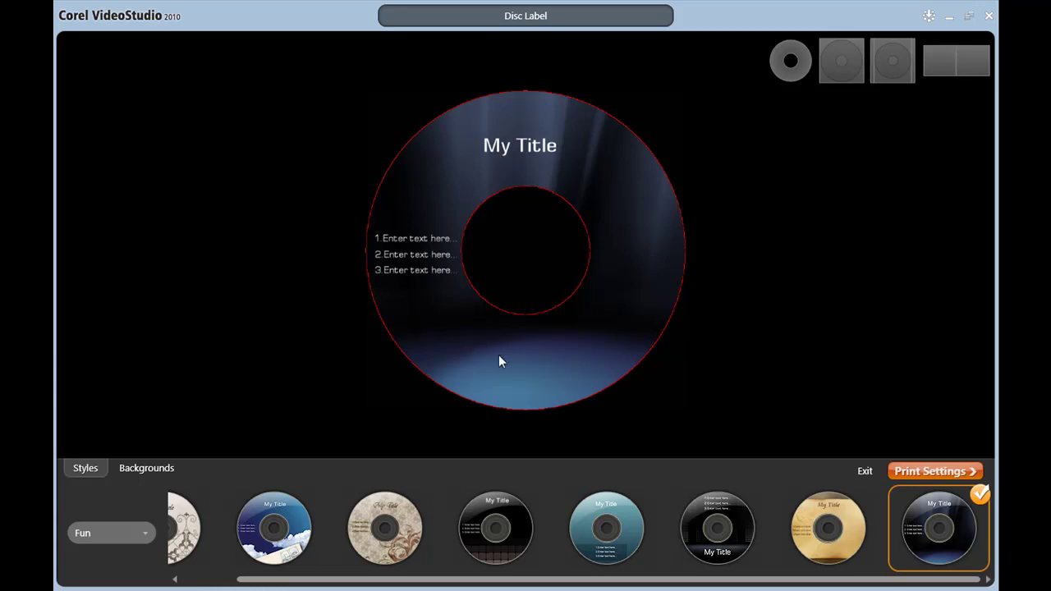
pyautogui.click(146, 468)
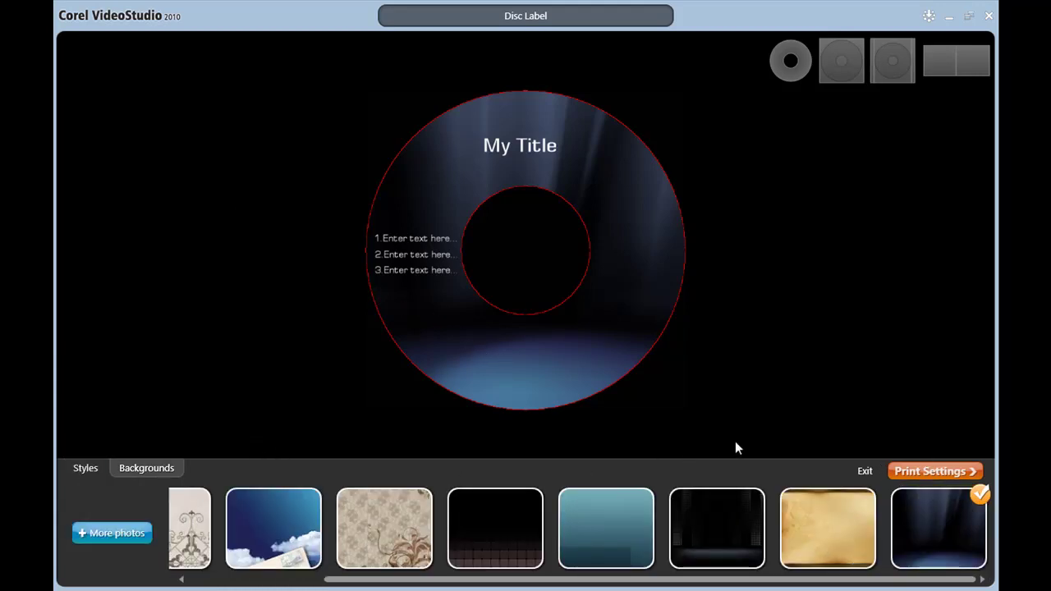
pyautogui.click(505, 519)
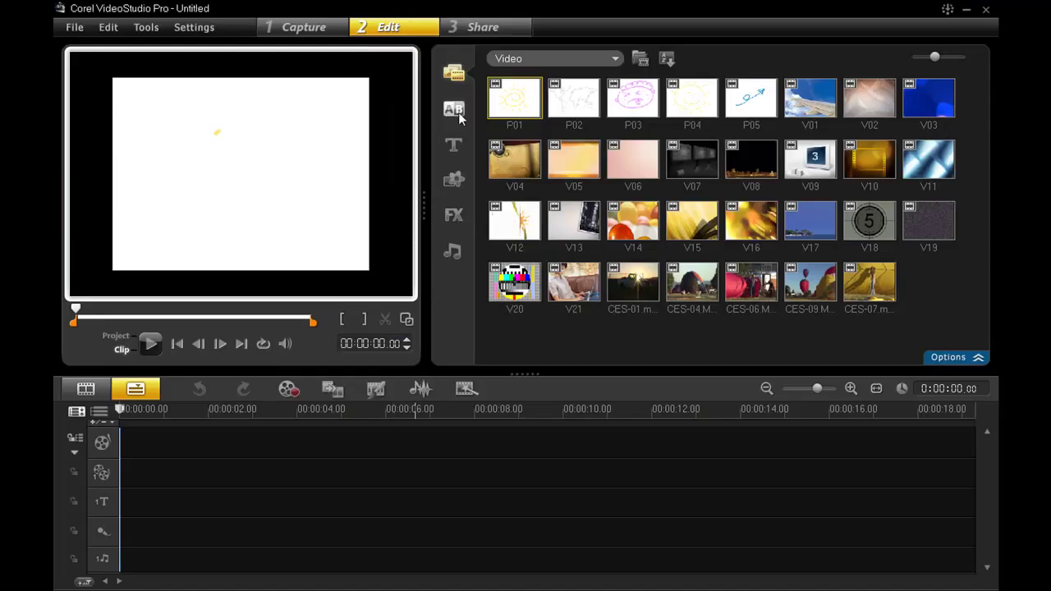
# - Add a title in the preview and scroll the font list, keeping Times New Roman
pyautogui.click(454, 145)
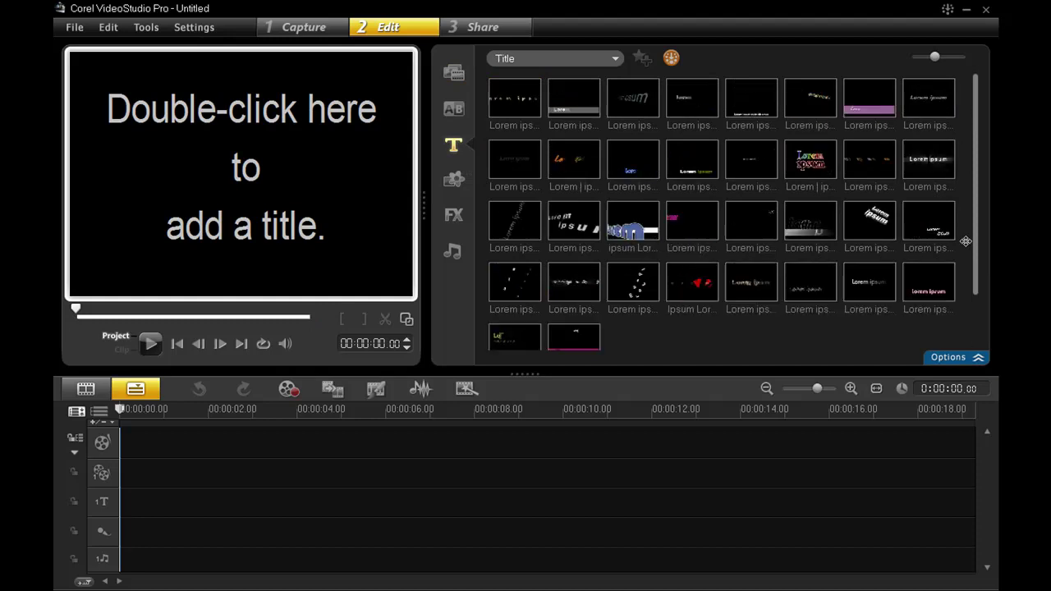
pyautogui.doubleClick(309, 233)
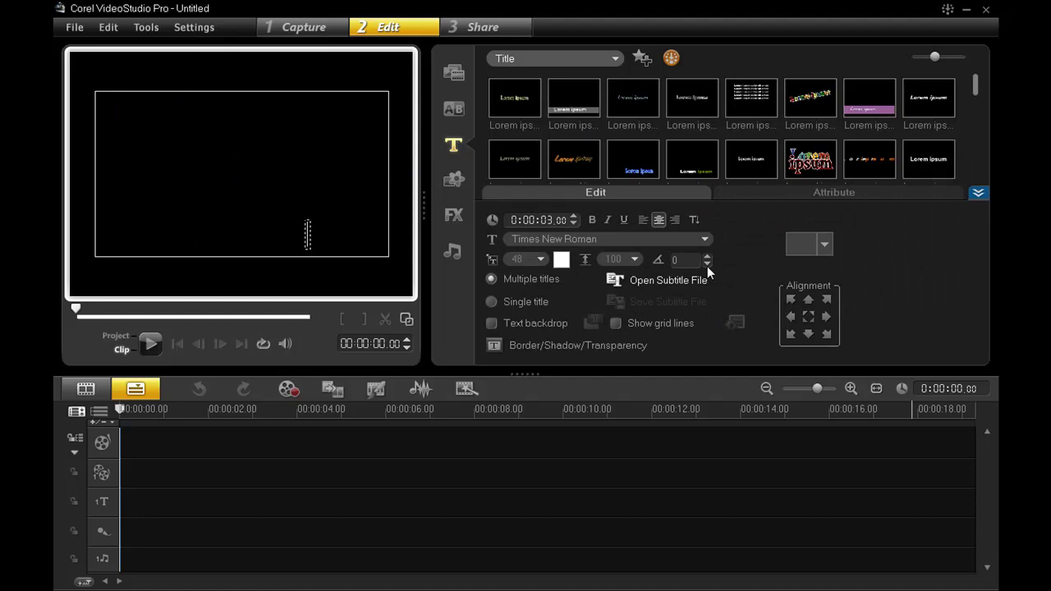
pyautogui.click(705, 236)
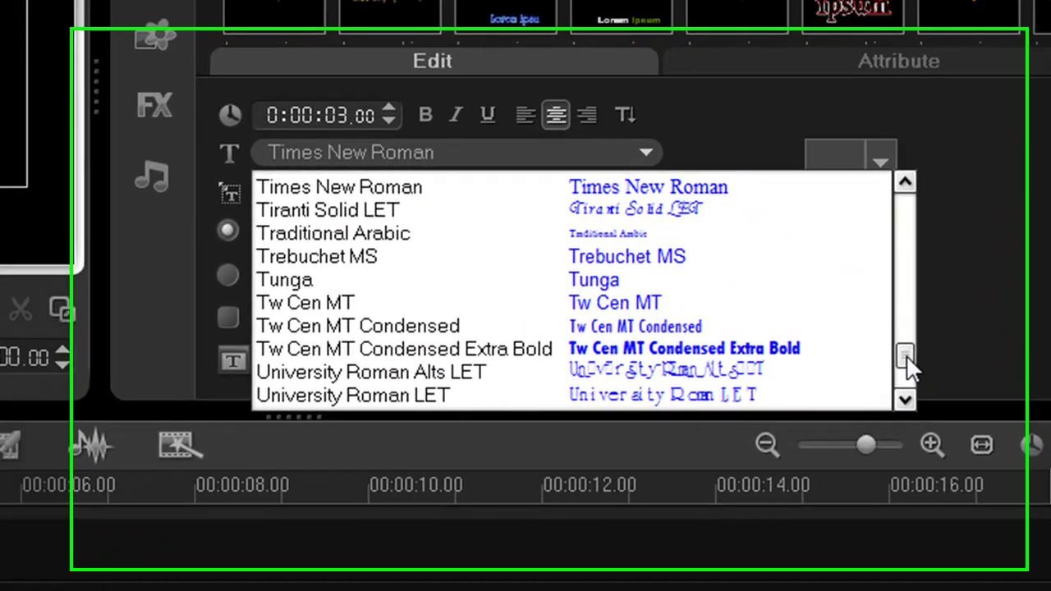
pyautogui.moveTo(838, 343); pyautogui.dragTo(837, 350)
pyautogui.moveTo(921, 375); pyautogui.dragTo(912, 277)
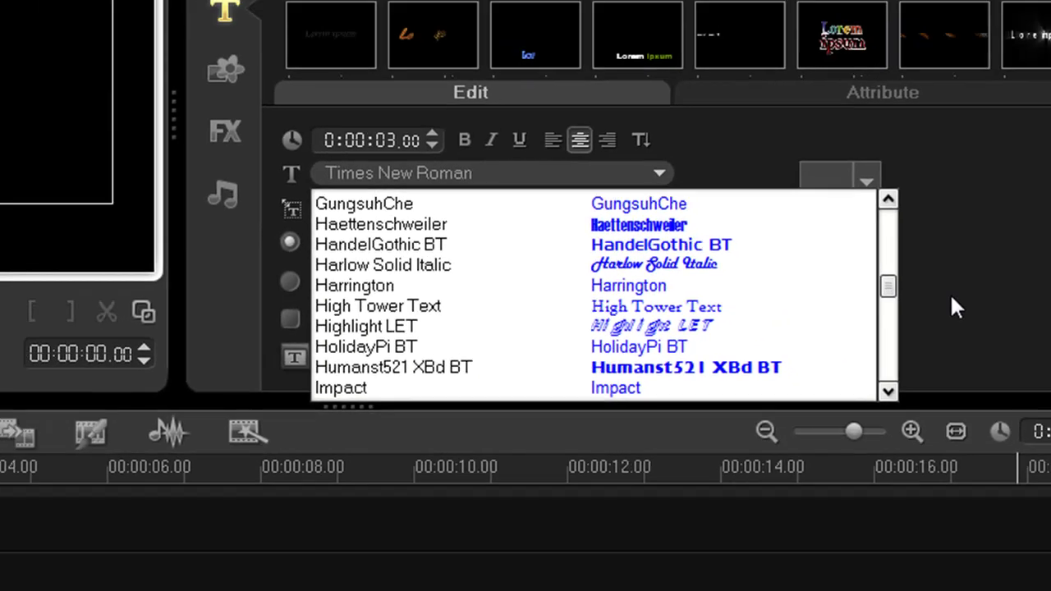
pyautogui.click(995, 289)
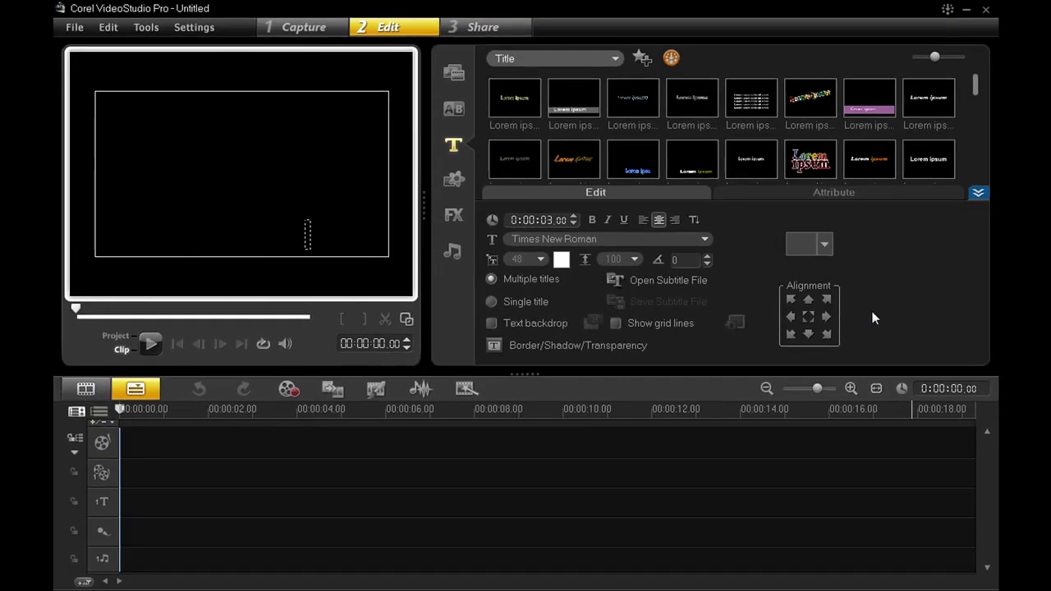